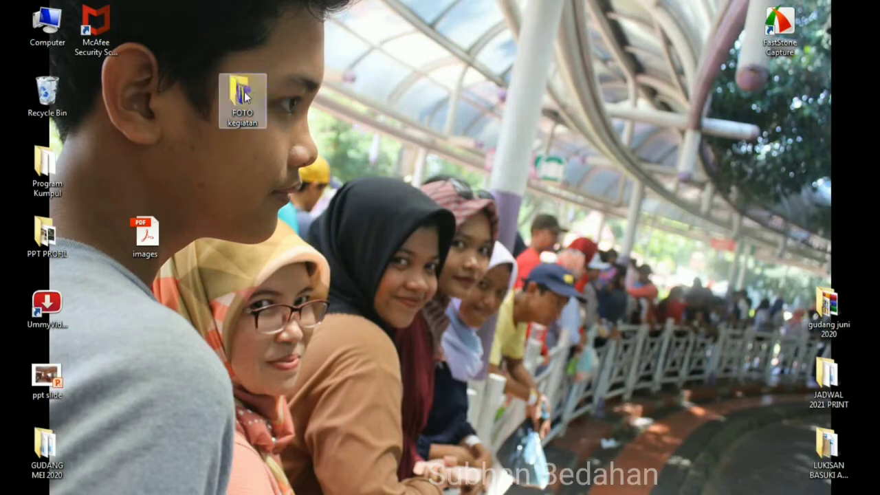
Move the FOTO kegiatan folder icon lower on the desktop
drag(245, 95, 230, 170)
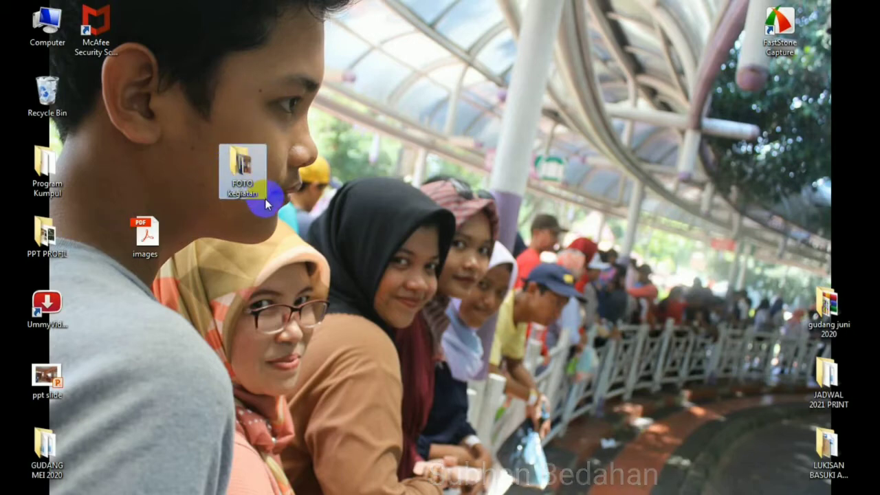
mouse_move(242, 165)
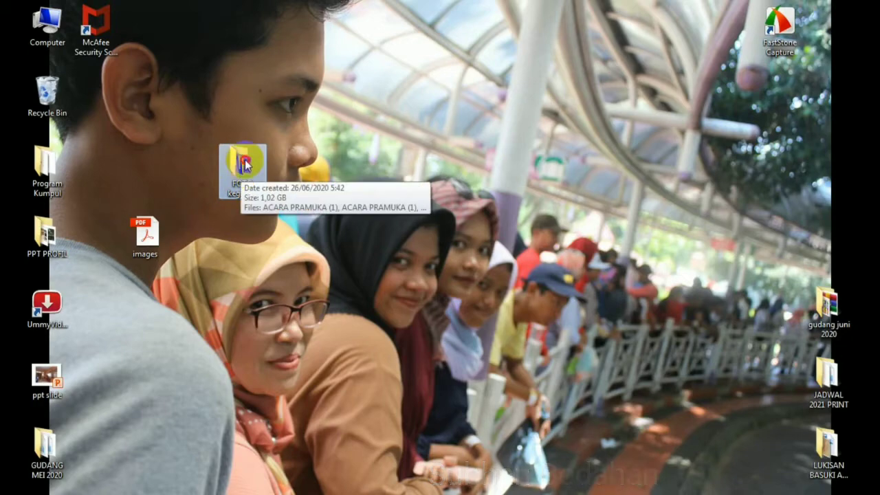
Open the FOTO kegiatan folder and shift its window to the right
double_click(240, 171)
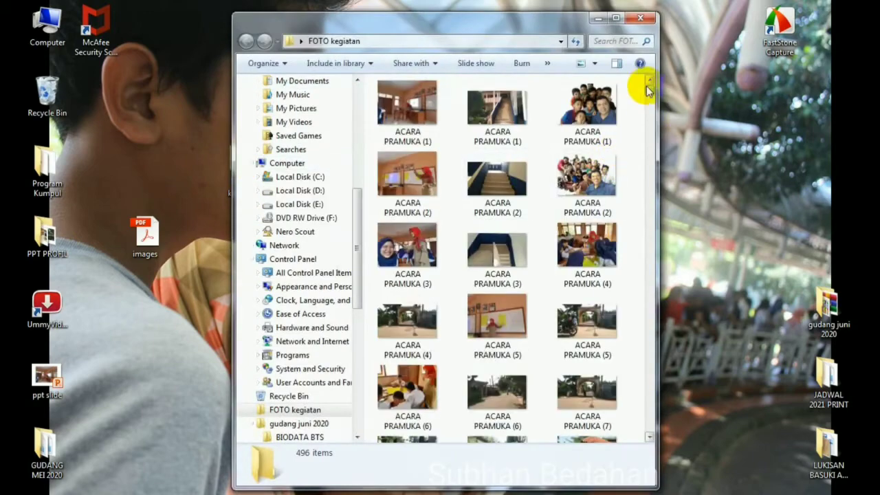
mouse_move(647, 89)
mouse_down()
mouse_move(649, 392)
mouse_move(648, 78)
mouse_up()
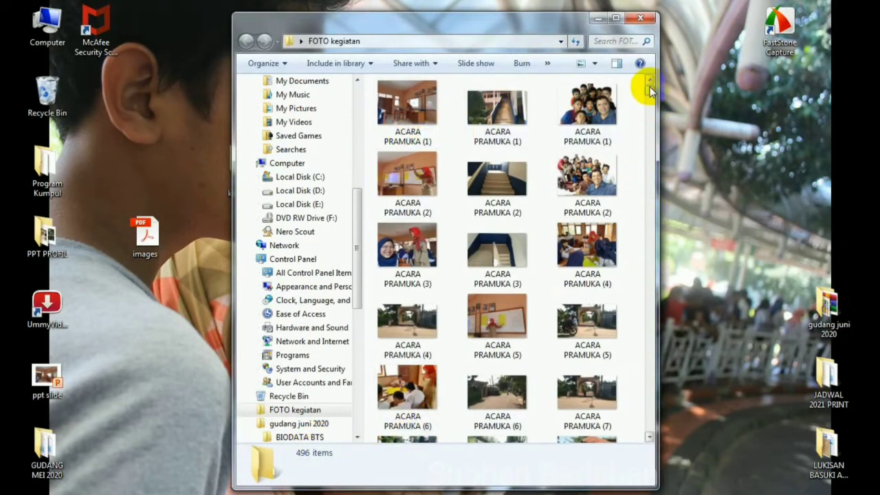
drag(378, 24, 420, 25)
Select all 496 ACARA PRAMUKA photos in the folder
click(453, 119)
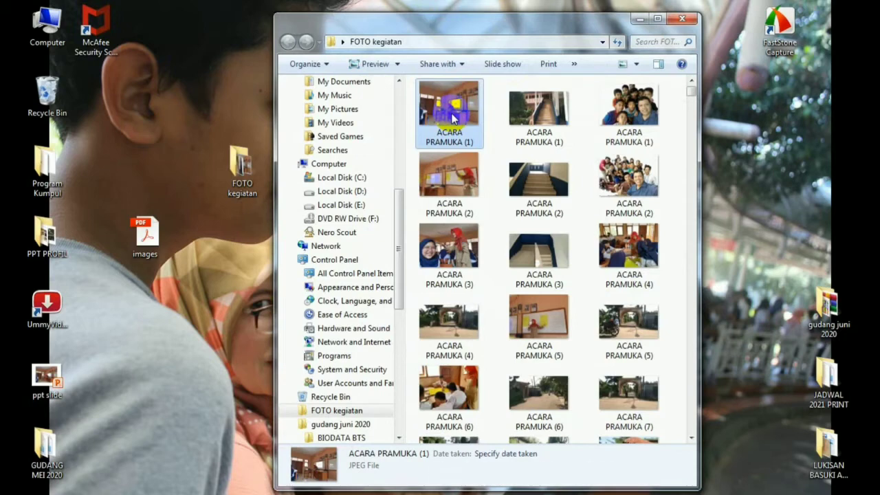
key(ctrl+a)
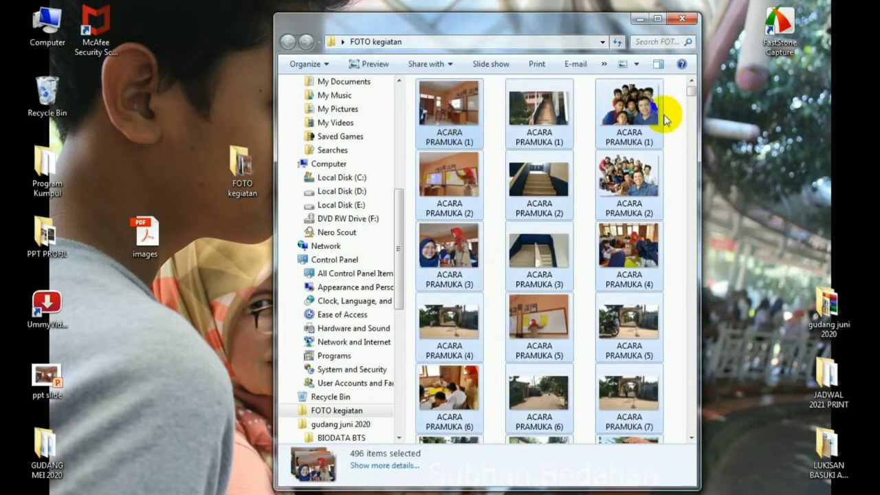
click(667, 118)
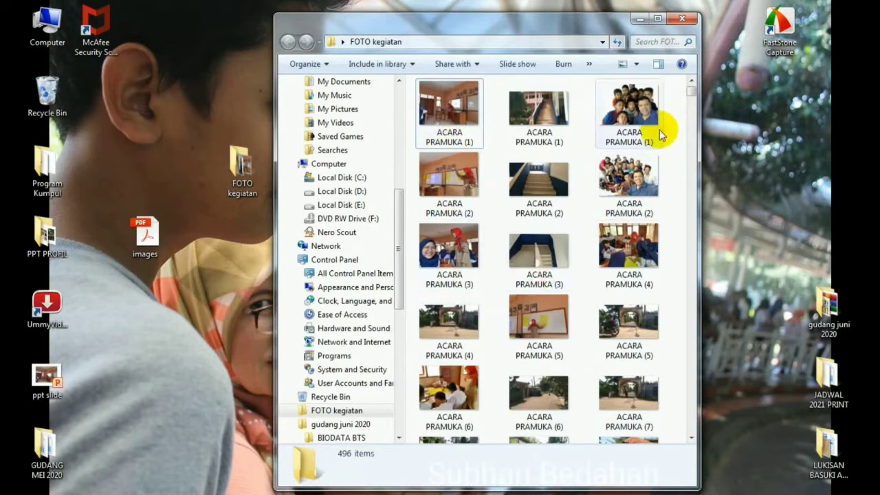
mouse_move(692, 88)
mouse_down()
mouse_move(692, 256)
mouse_move(691, 82)
mouse_up()
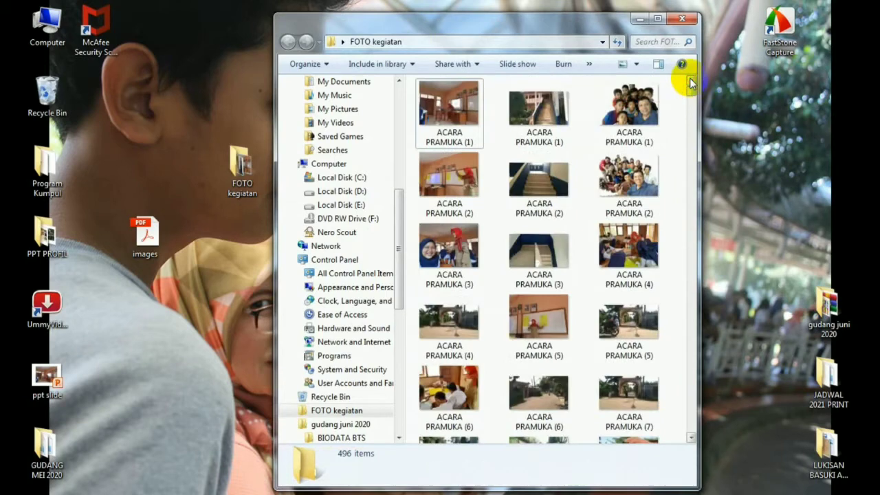
click(451, 120)
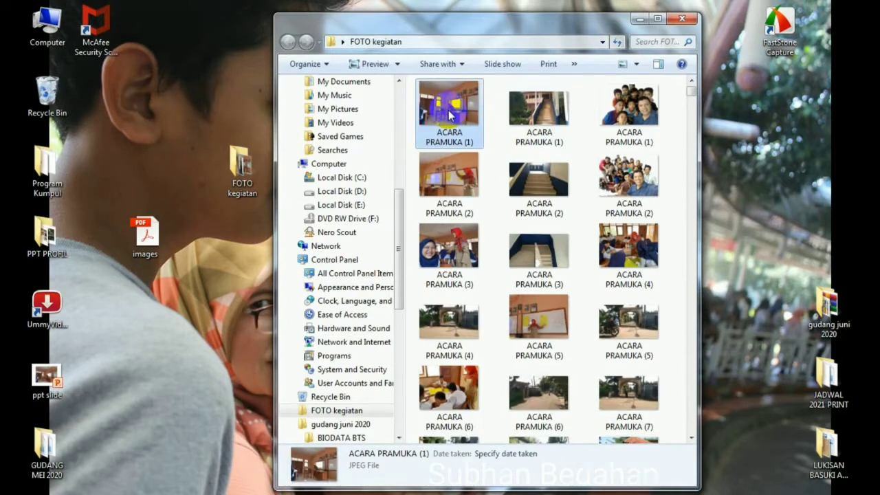
key(ctrl+a)
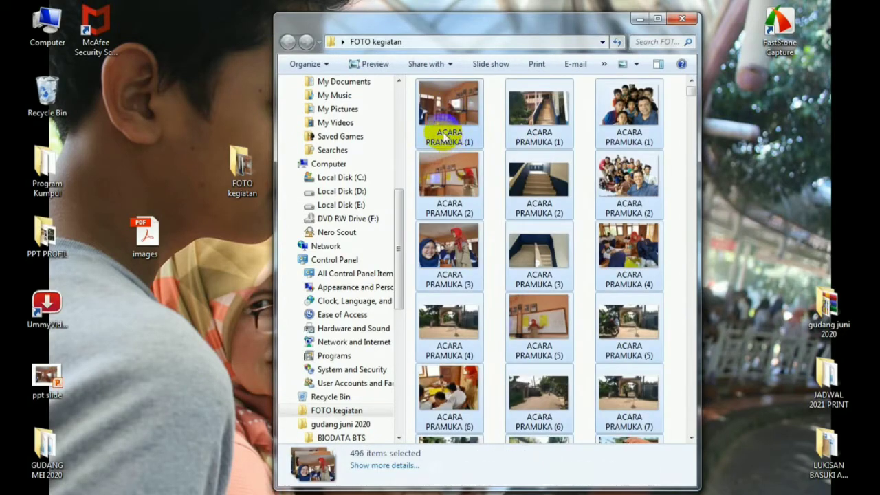
Batch-rename all the selected photos to KEPANTAI (1), KEPANTAI (2), and onward
right_click(452, 143)
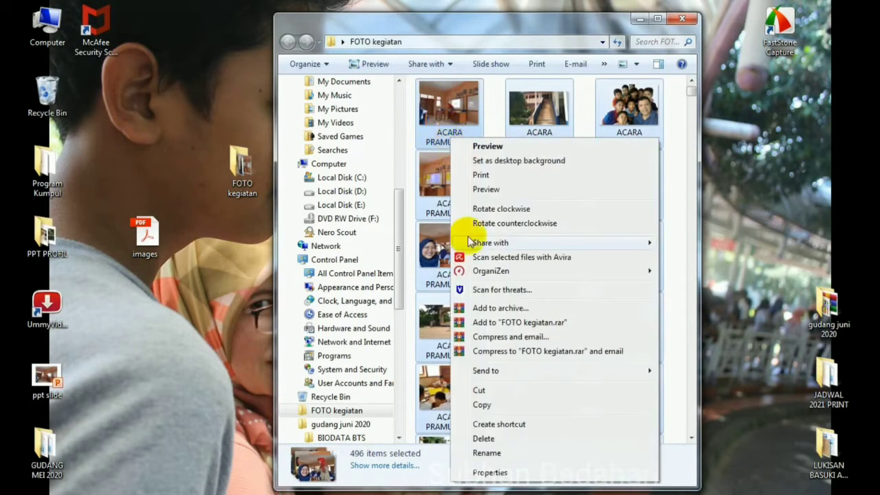
click(507, 456)
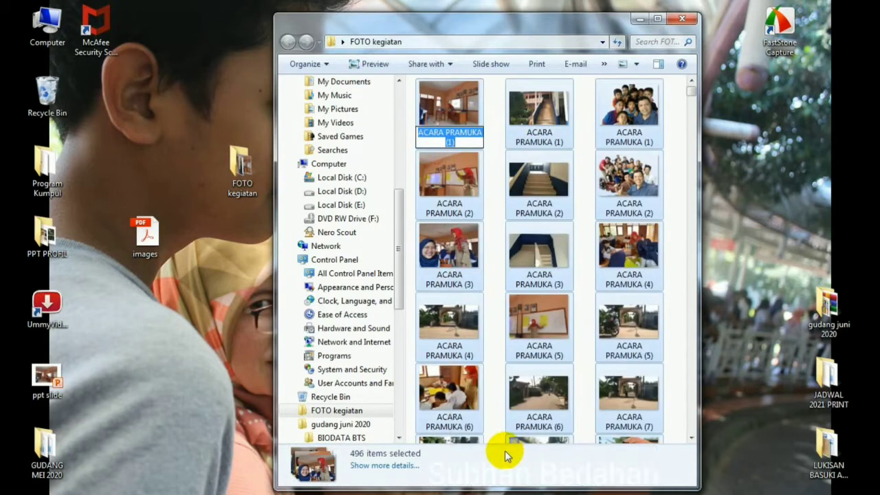
text(KEP)
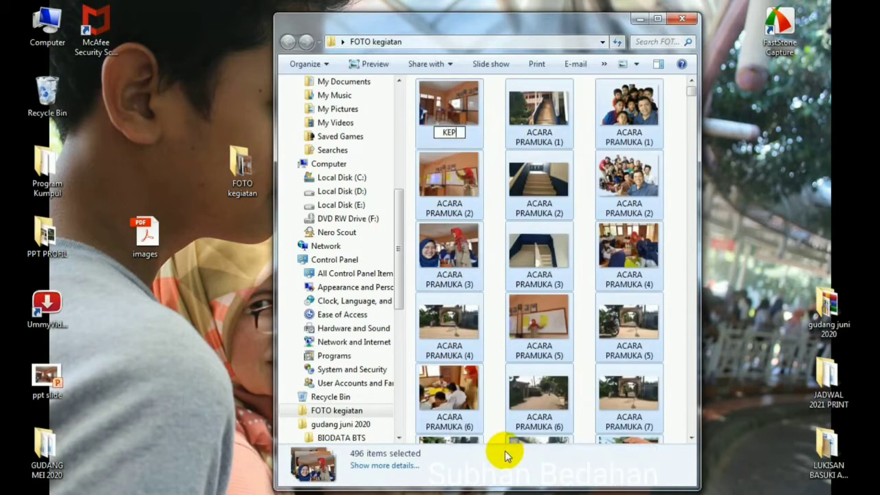
text(ANTAI)
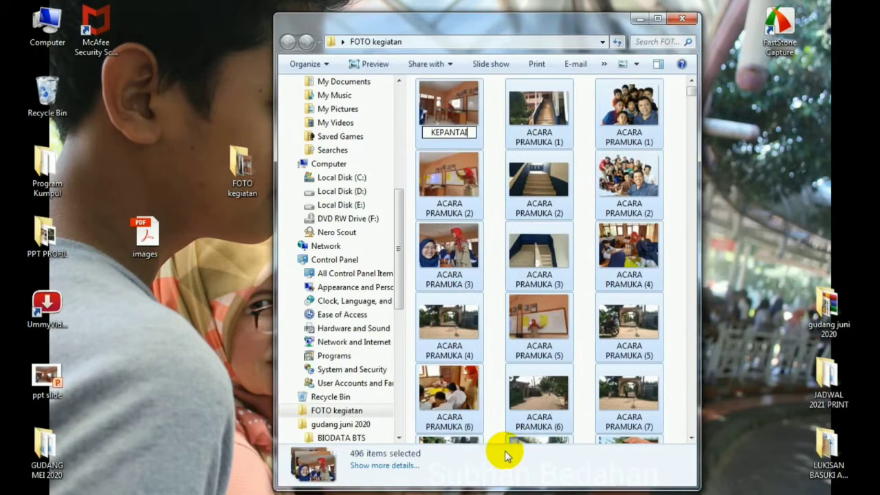
key(Return)
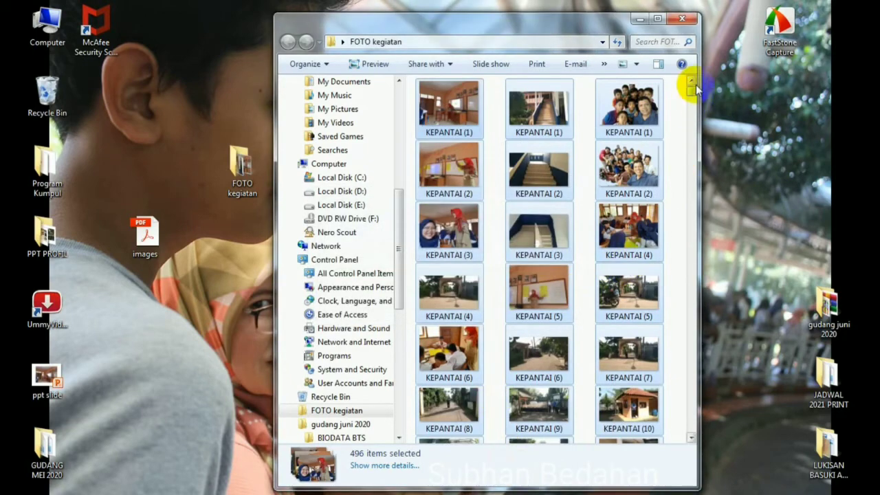
mouse_move(693, 89)
mouse_down()
mouse_move(694, 421)
mouse_move(682, 63)
mouse_up()
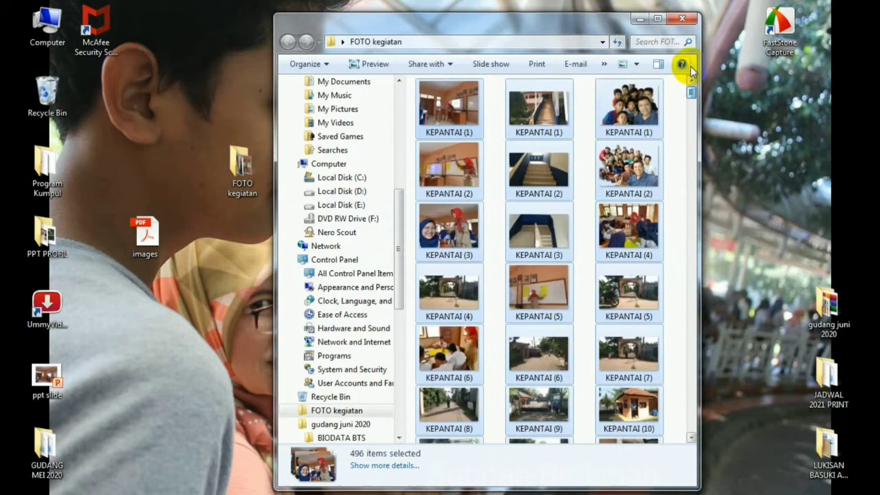
click(680, 148)
click(446, 109)
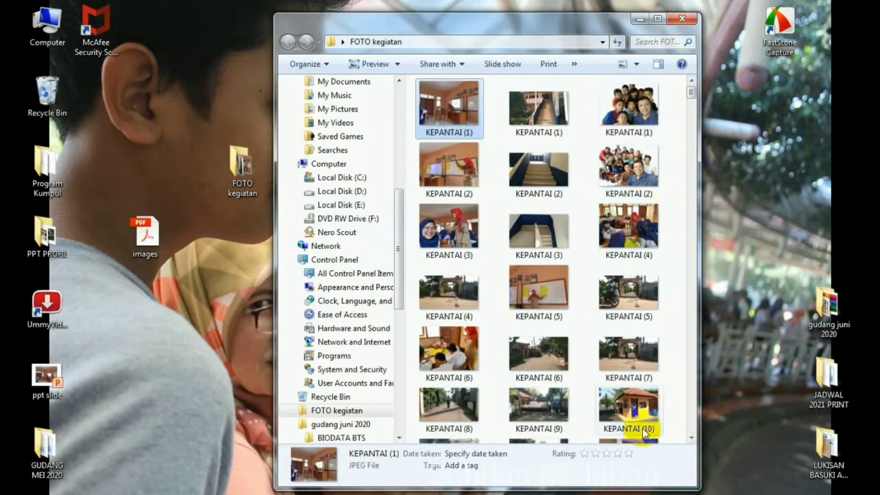
click(691, 436)
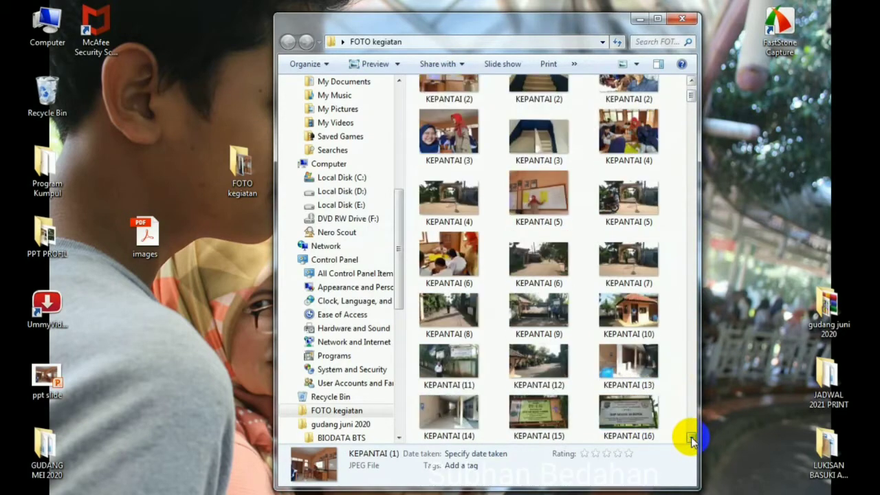
click(692, 436)
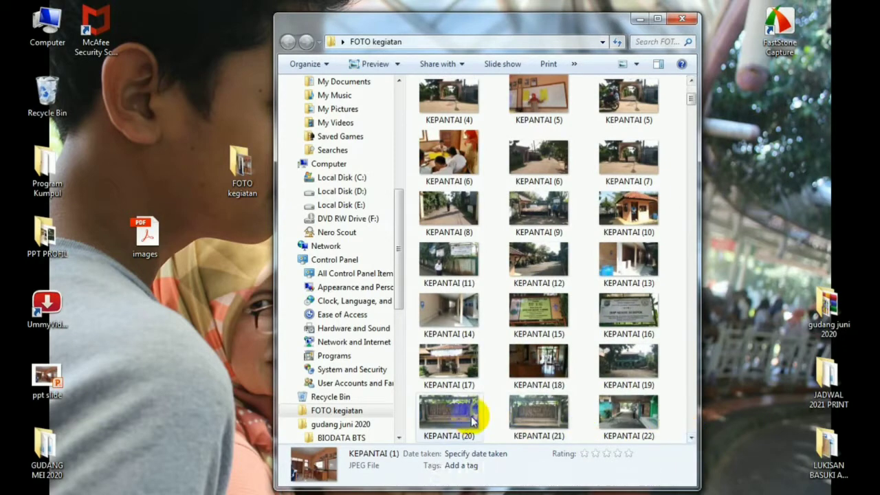
key(ctrl+a)
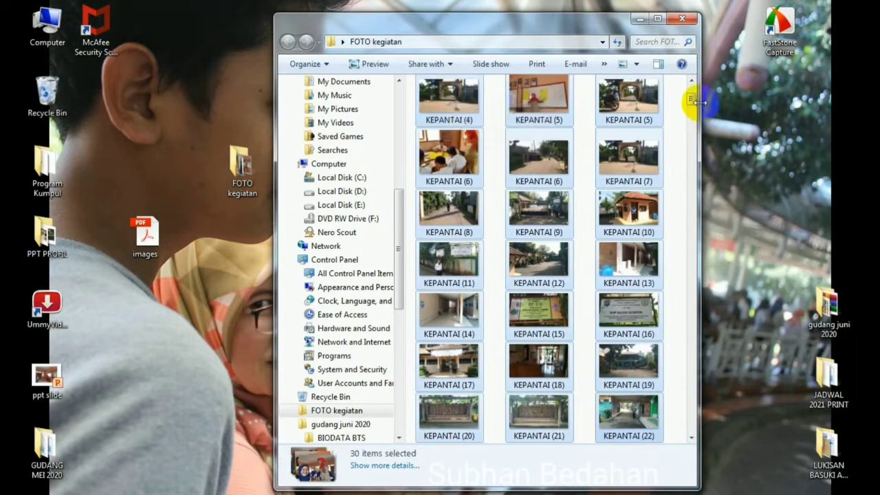
drag(692, 99, 690, 81)
click(678, 121)
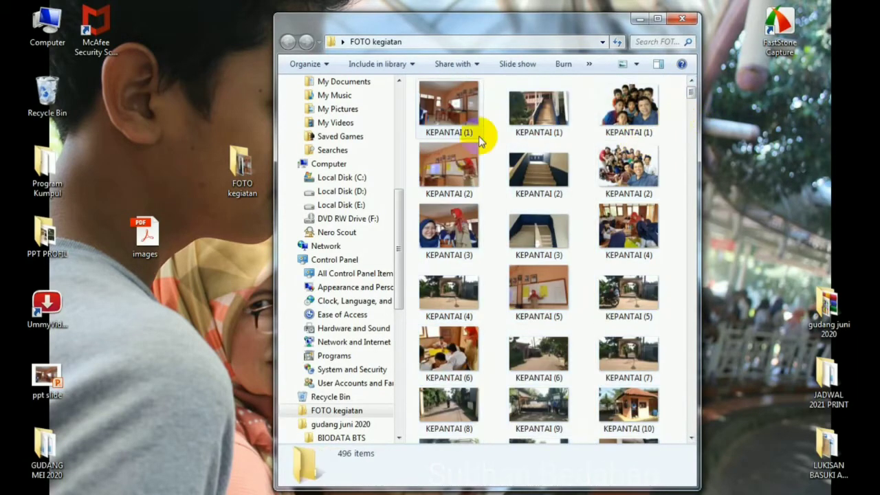
click(463, 103)
double_click(462, 103)
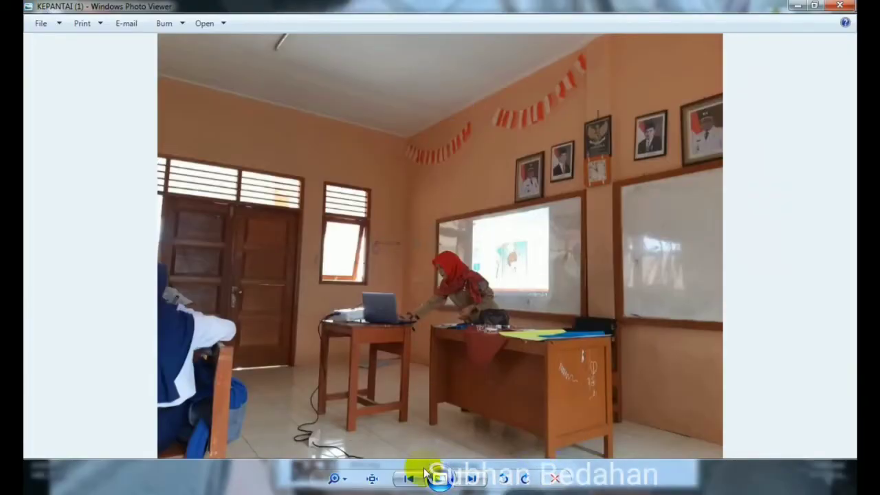
click(841, 7)
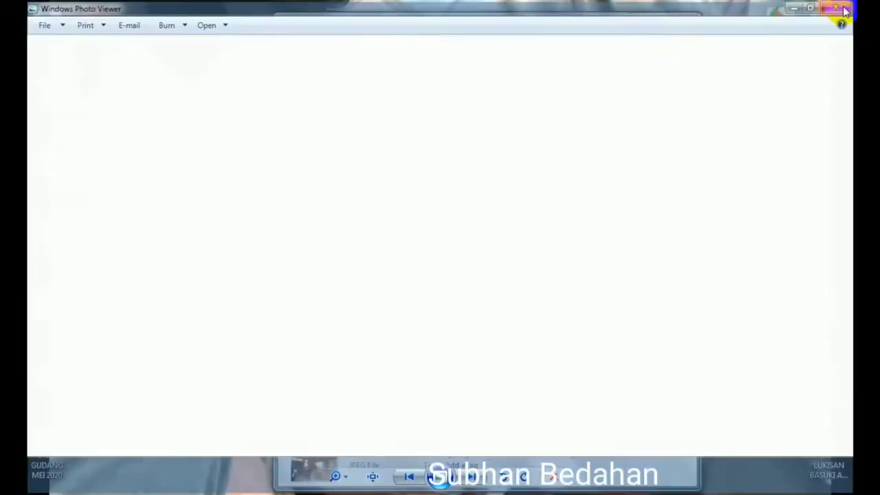
Open KEPANTAI (1) with ACDSee Photo Manager 12
right_click(442, 112)
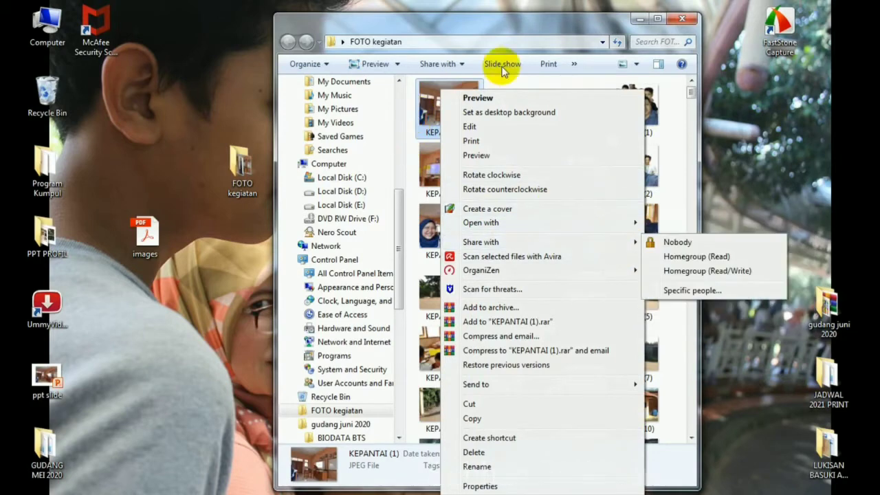
mouse_move(481, 223)
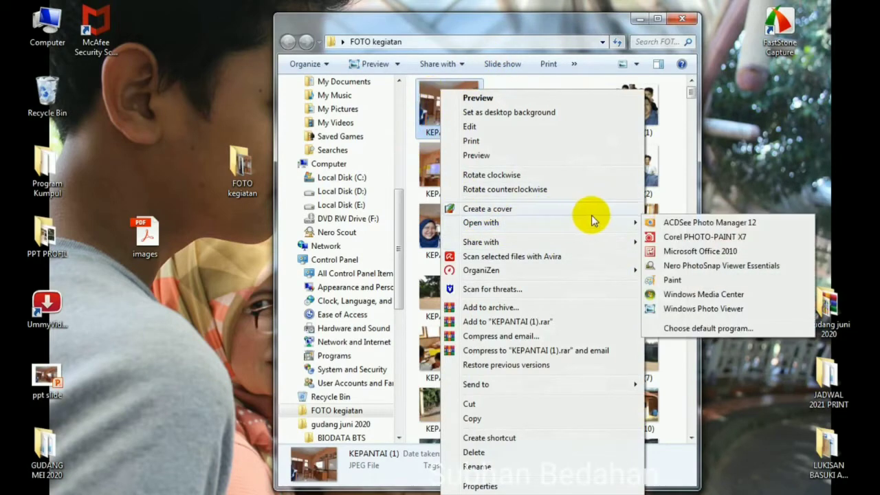
click(671, 224)
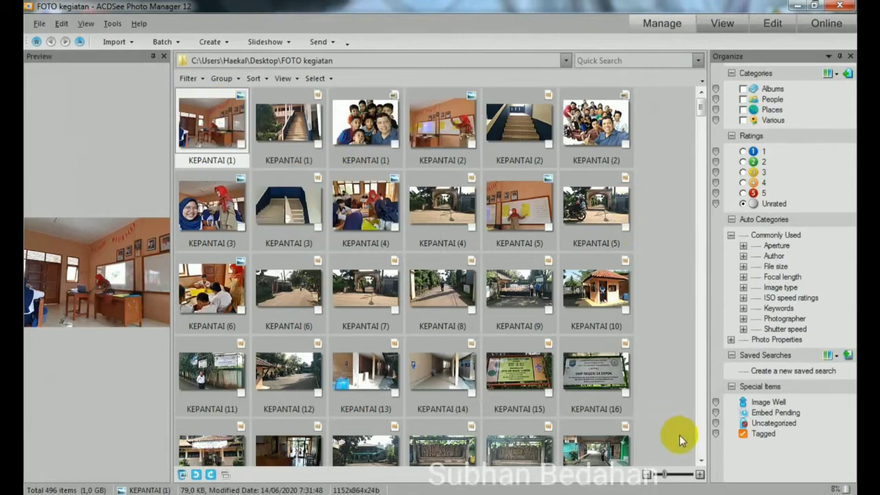
Select the first 30 KEPANTAI photos and show ACDSee's Create menu
scroll(695, 461, down, 2)
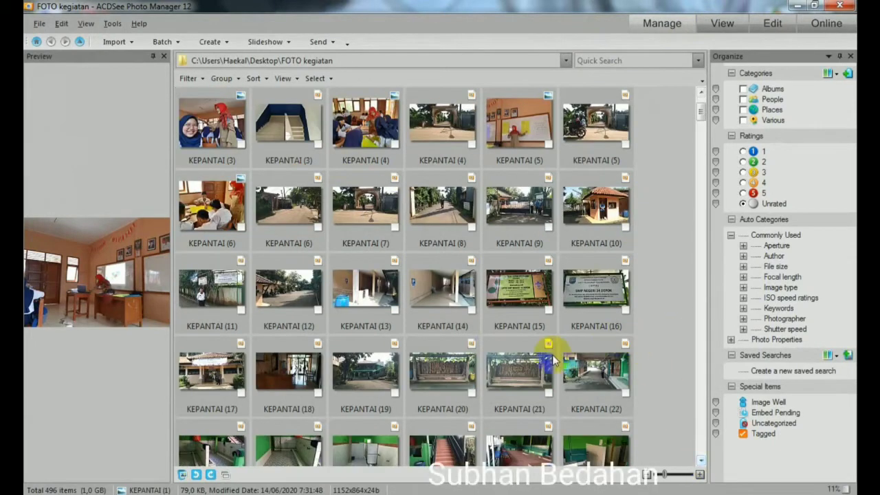
shift+click(597, 373)
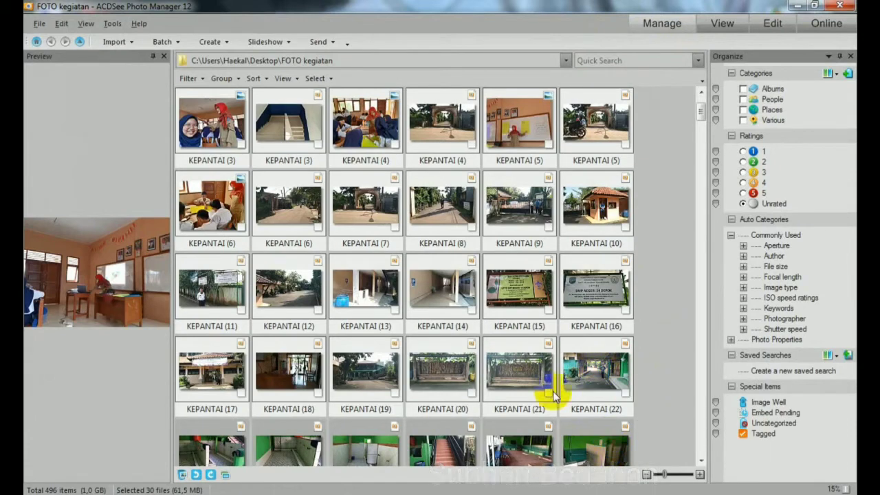
click(228, 43)
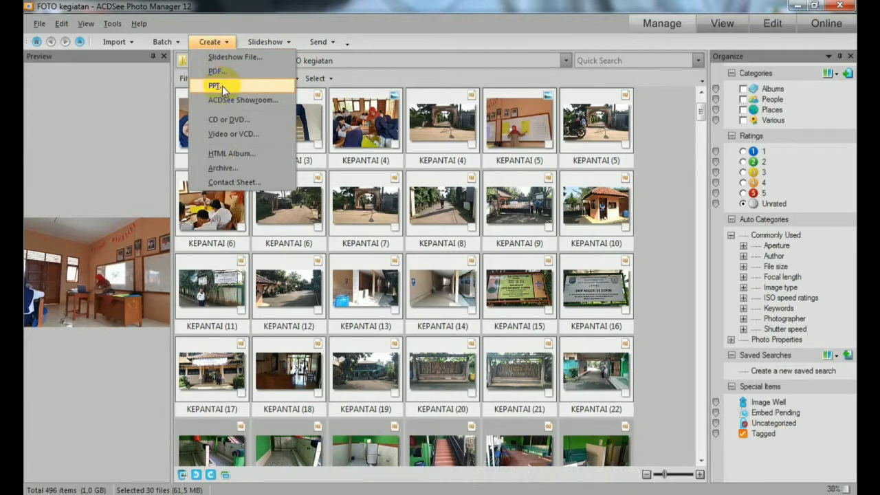
Generate a PowerPoint presentation from the photos with default PPT wizard settings, then bring it forward
click(222, 86)
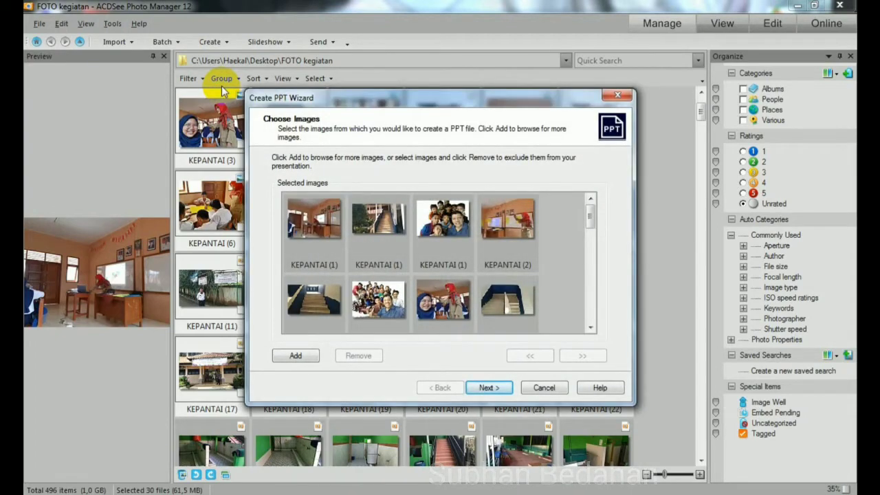
click(488, 388)
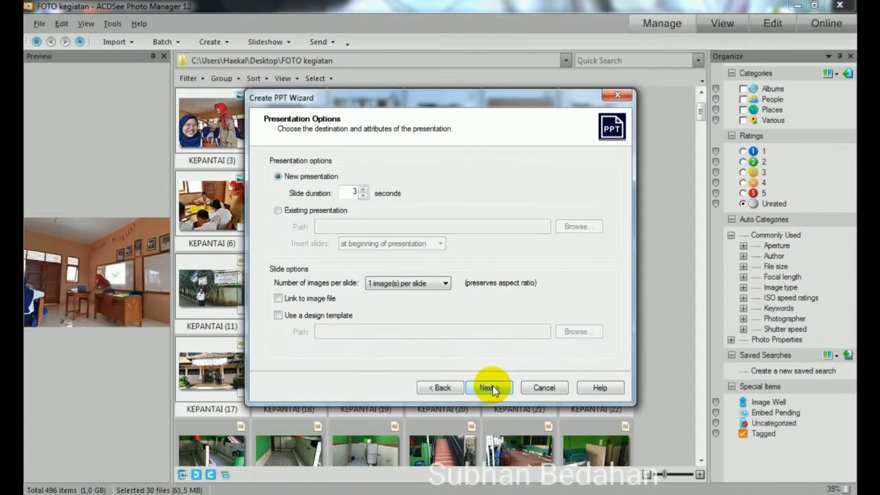
click(489, 388)
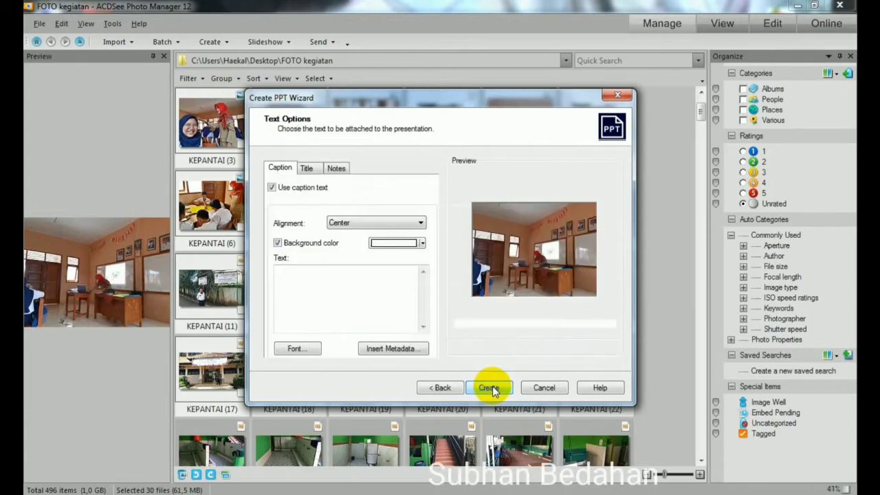
click(489, 388)
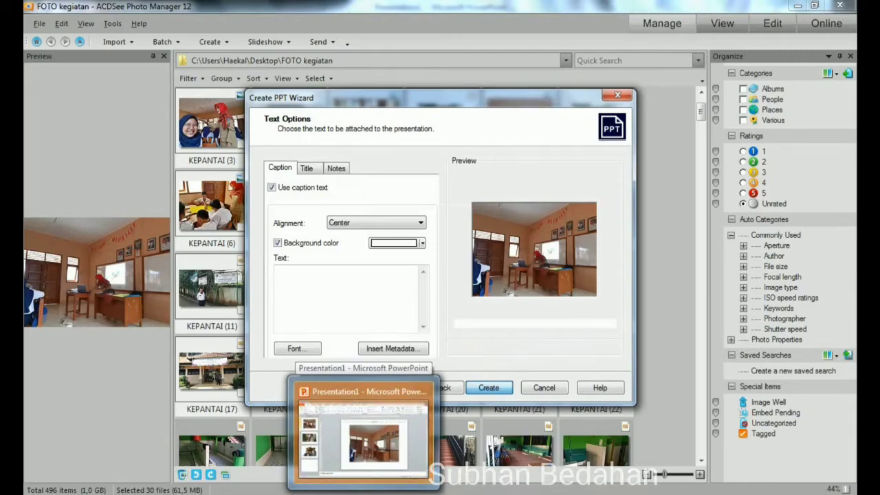
click(364, 440)
Dismiss the PowerPoint activation prompt and select the first slide
click(581, 378)
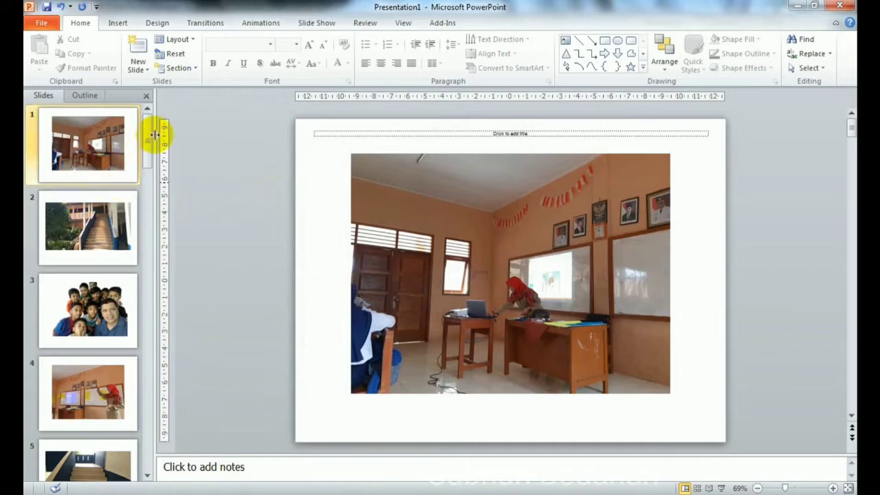
click(112, 183)
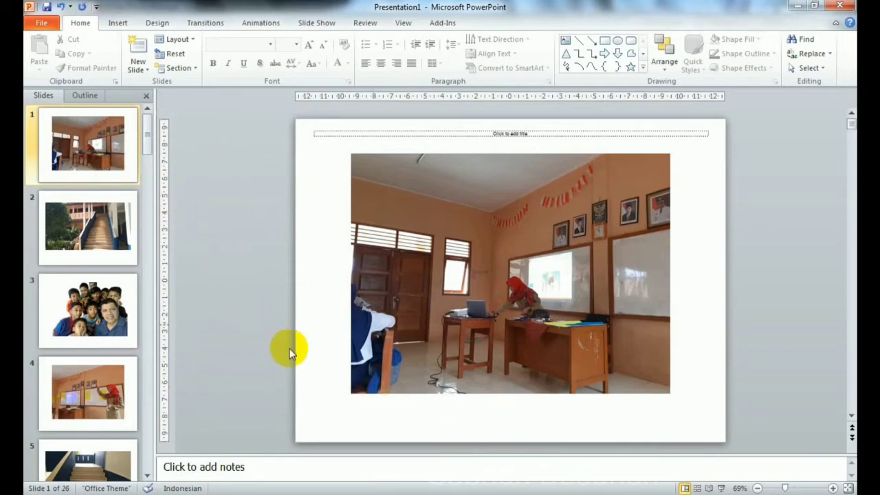
Save the presentation as 'foto acara 1' in the Documents library
click(41, 23)
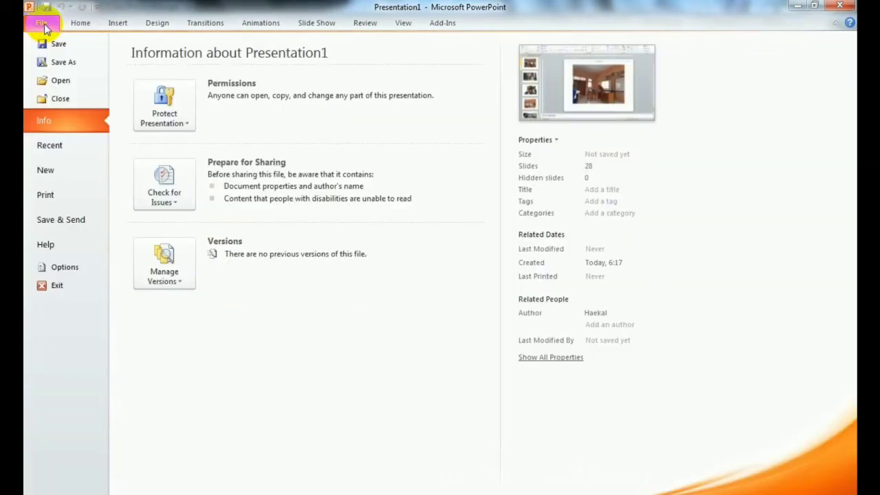
click(69, 62)
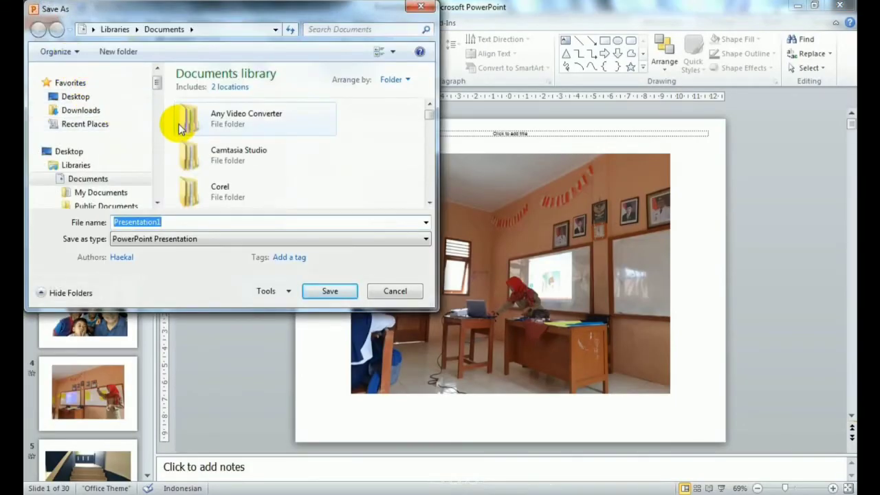
text(f)
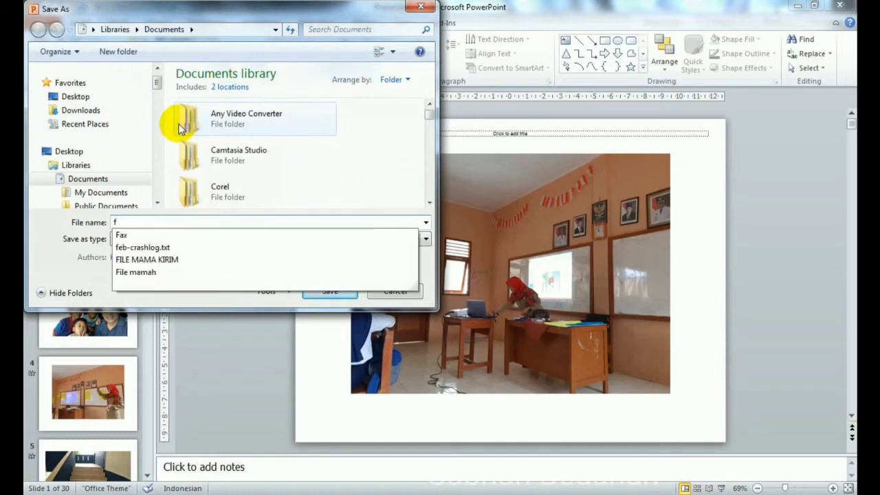
text(oto a)
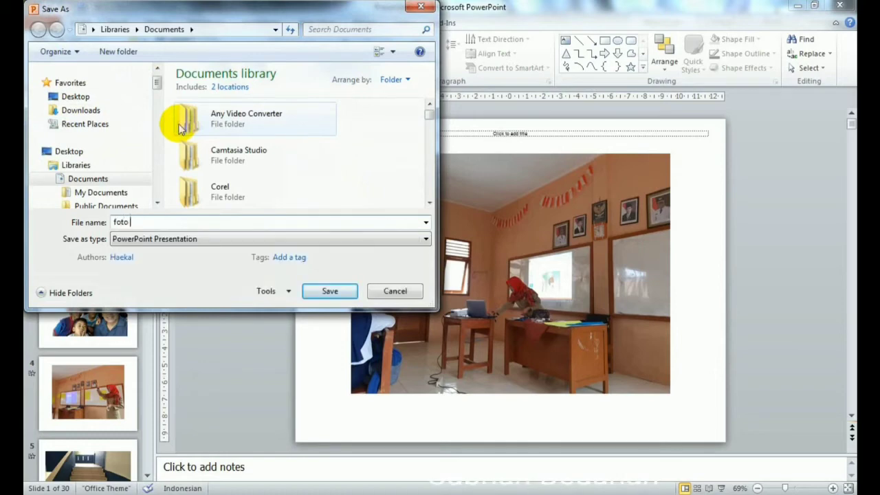
text(cara )
text(1)
click(347, 293)
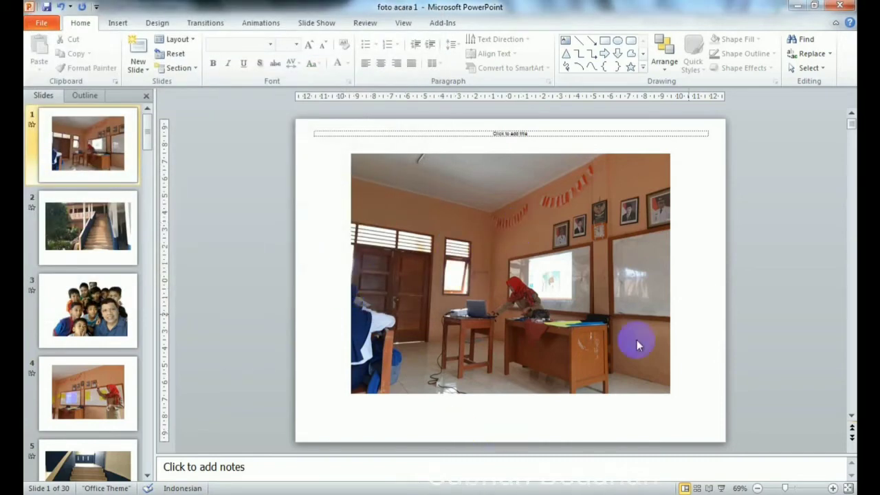
Minimize PowerPoint and launch ACDSee's Create PDF Wizard for the selected photos
click(798, 7)
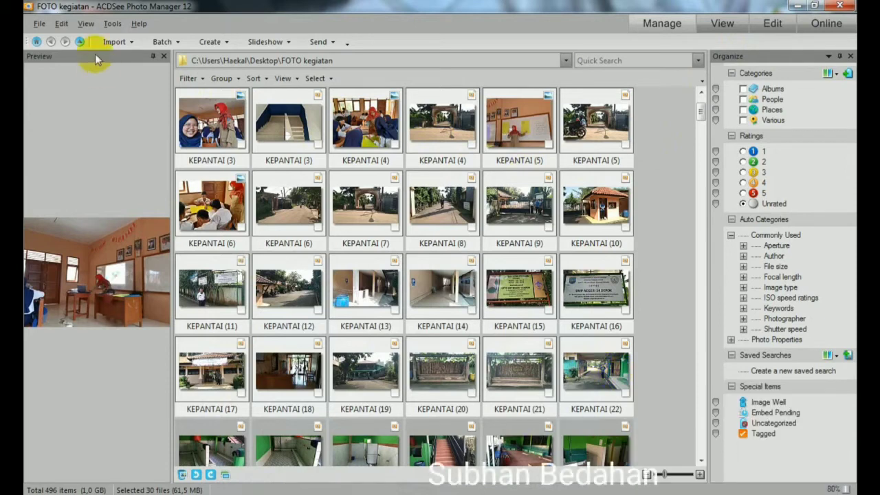
click(228, 43)
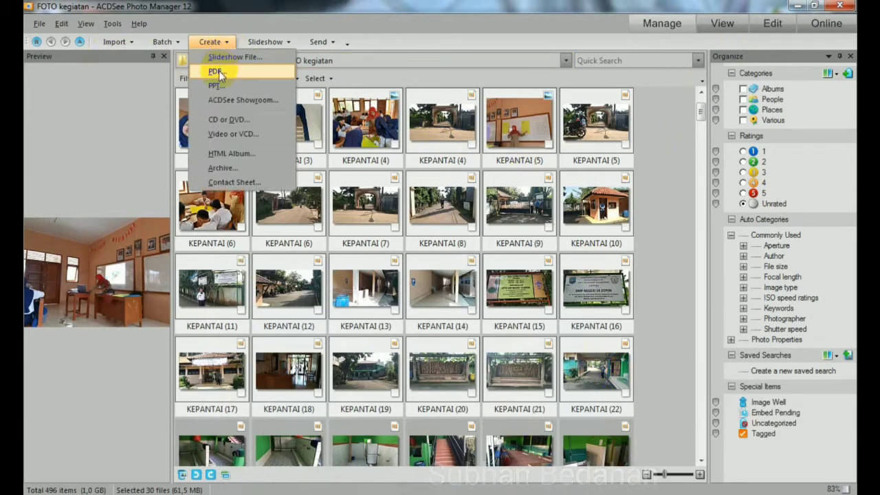
click(219, 71)
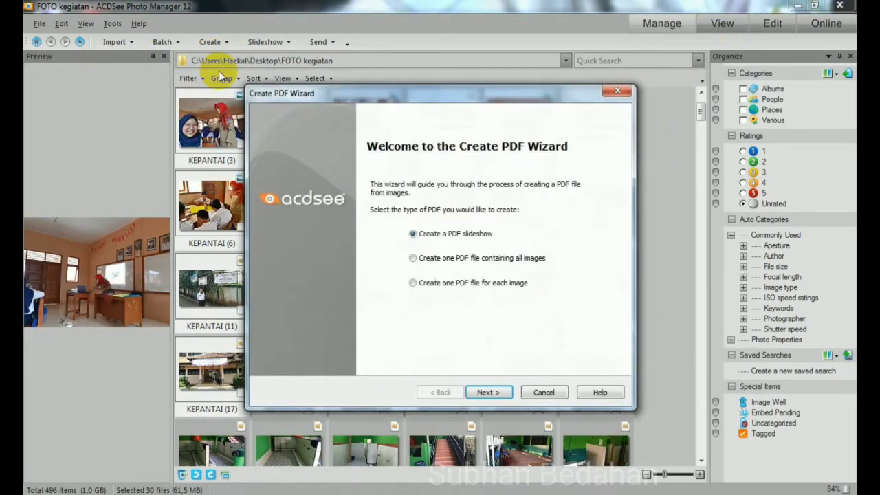
Set the PDF job to one file with all images, saved as images.pdf on the Desktop
click(416, 237)
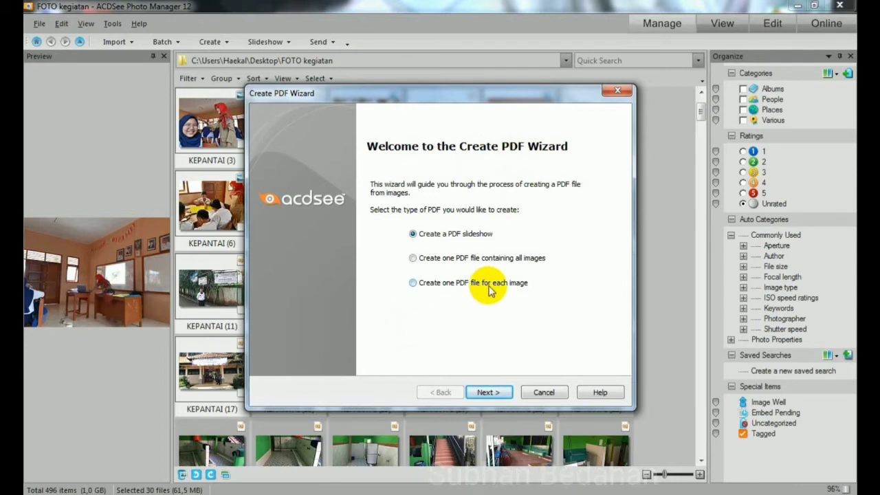
click(413, 258)
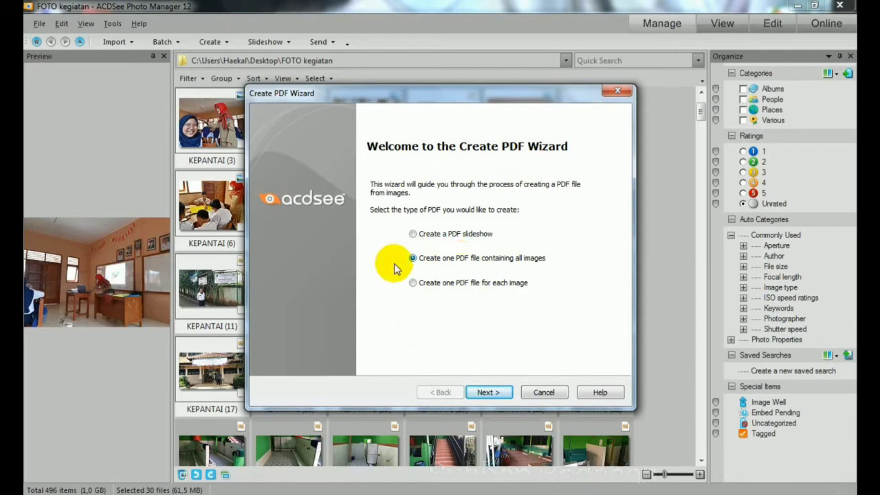
click(481, 388)
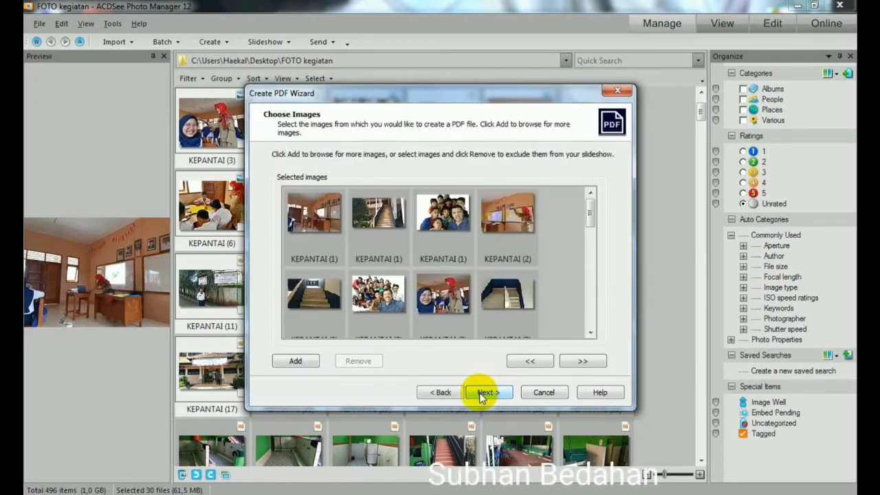
click(482, 396)
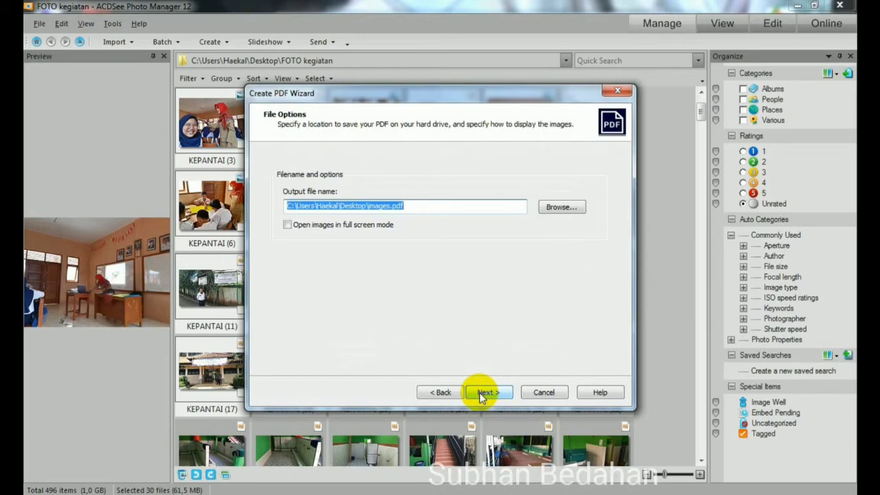
click(483, 393)
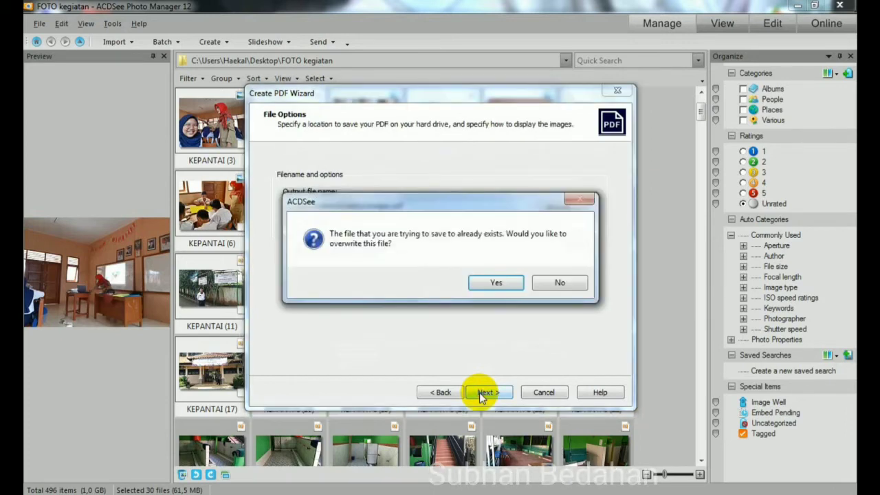
Overwrite the existing images.pdf, let the photos process, and close the finished wizard
click(485, 288)
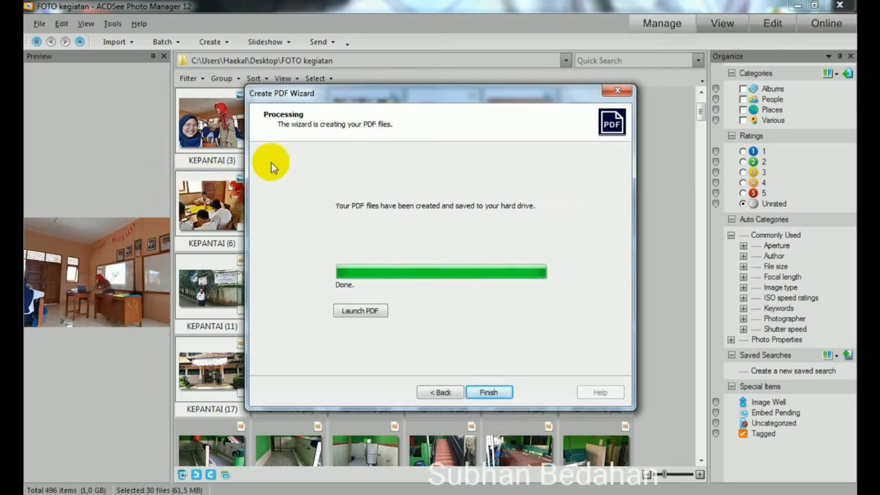
click(493, 392)
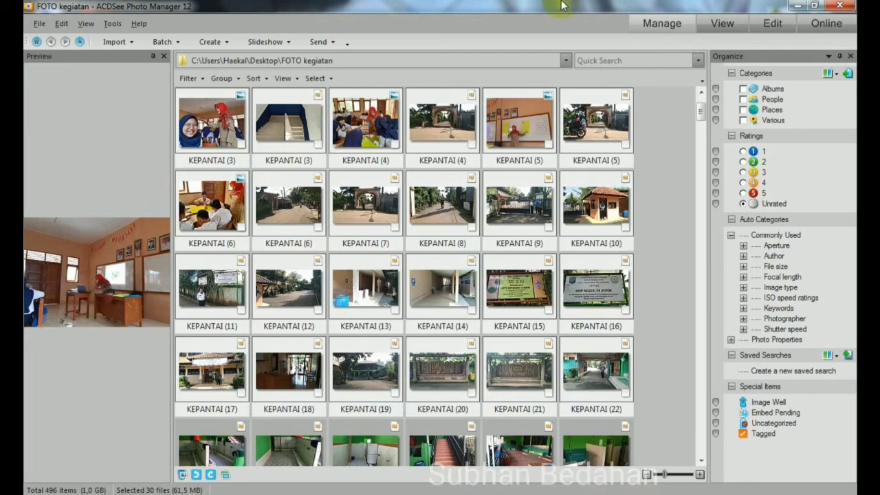
Minimize the windows, move the ppt slide icon to the desktop's top centre, and open it
click(800, 6)
click(660, 8)
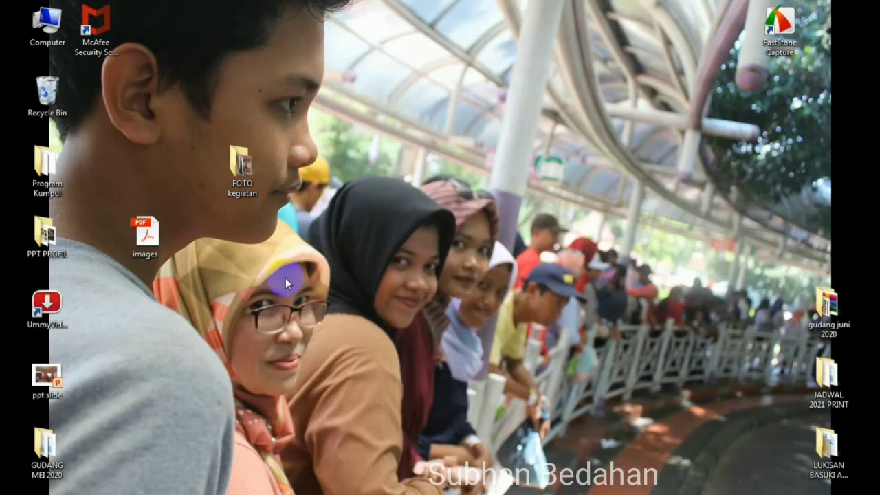
click(146, 232)
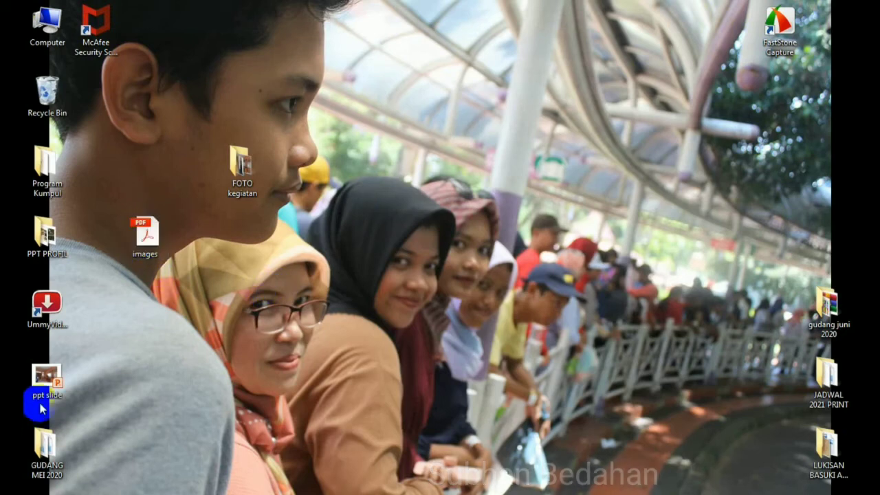
drag(28, 401, 419, 118)
click(432, 96)
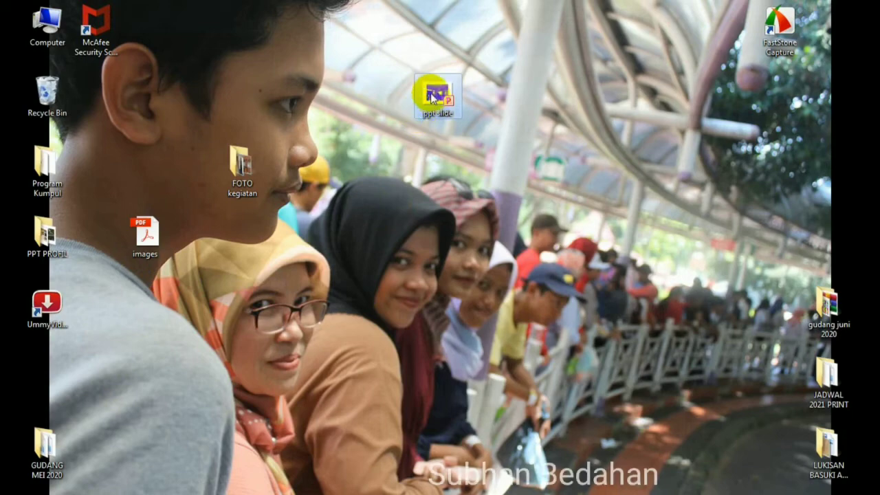
double_click(432, 97)
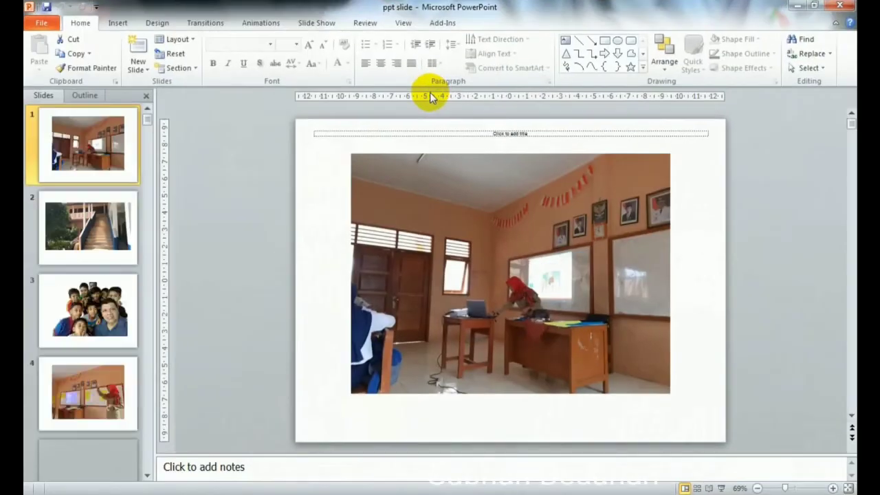
click(146, 118)
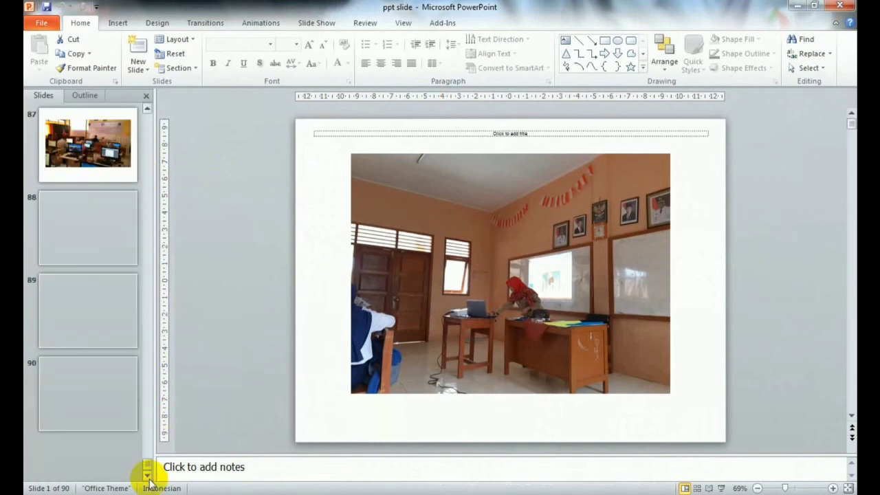
mouse_move(146, 119)
mouse_down()
mouse_move(147, 473)
mouse_move(147, 110)
mouse_up()
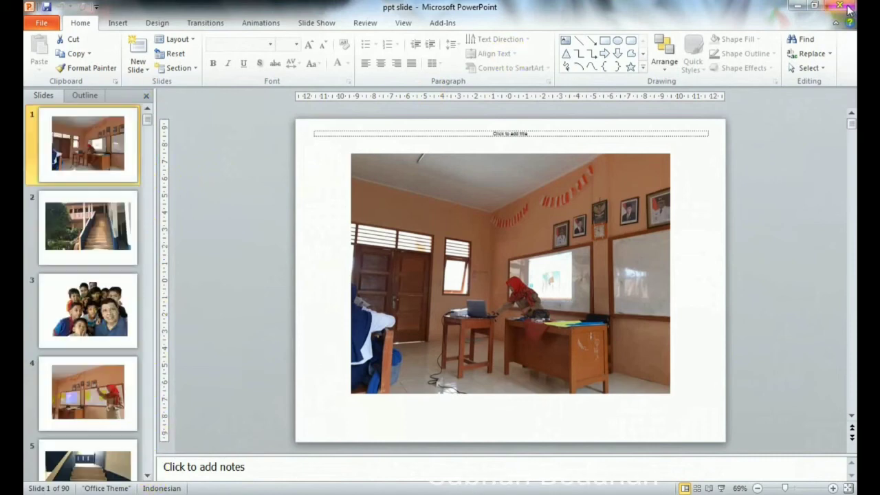
click(468, 335)
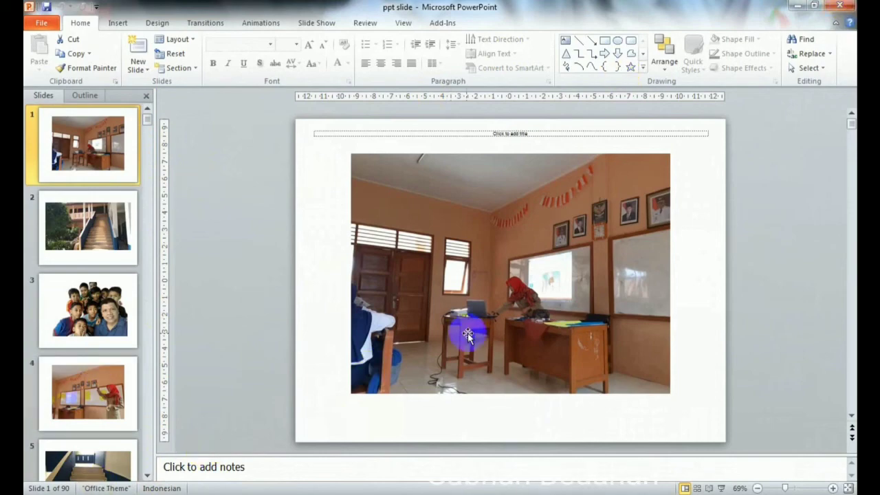
Close the ppt slide presentation and open images.pdf from the desktop in Acrobat Reader
click(840, 5)
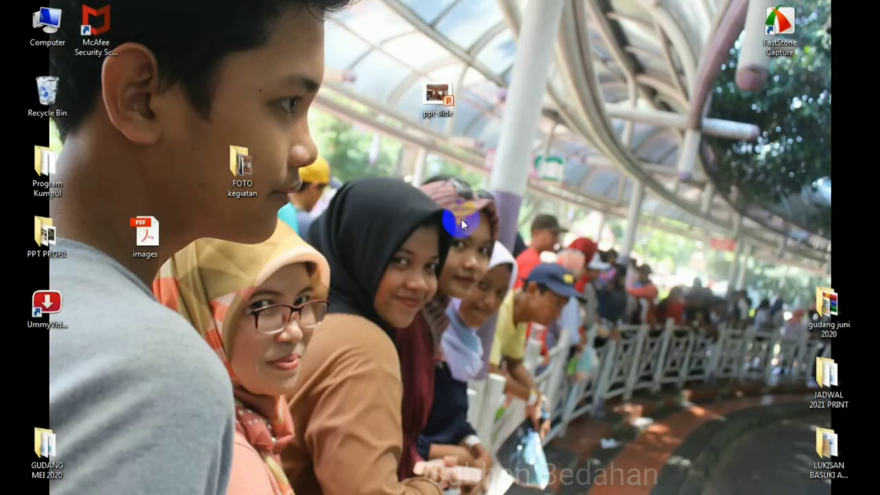
click(431, 100)
click(289, 220)
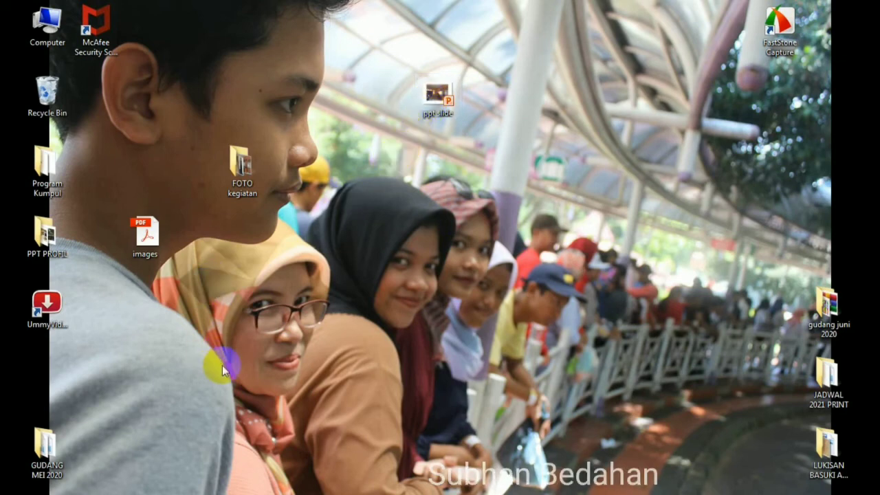
double_click(144, 232)
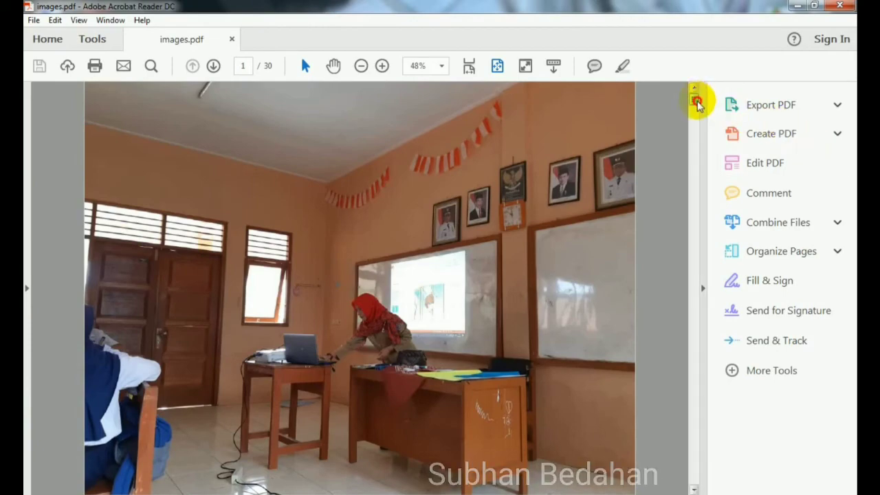
Drag the scrollbar to browse the 30 photo pages of images.pdf
mouse_move(696, 101)
mouse_down()
mouse_move(692, 460)
mouse_move(694, 101)
mouse_up()
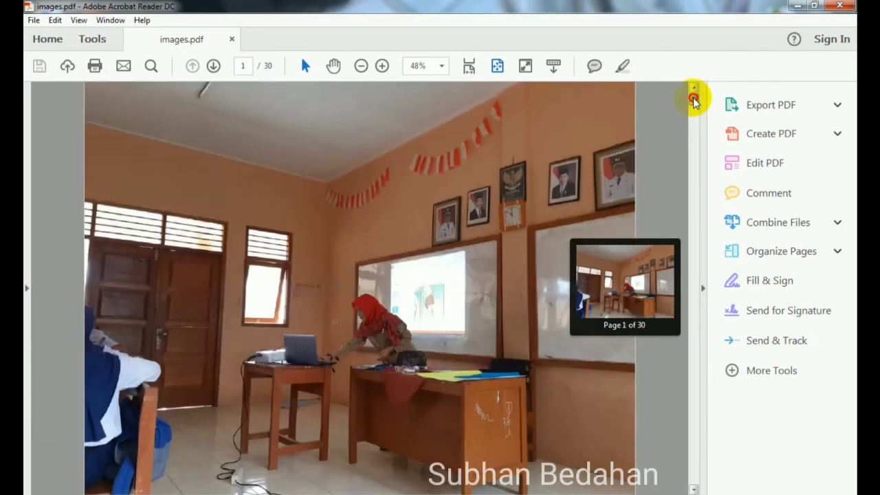
drag(694, 101, 698, 103)
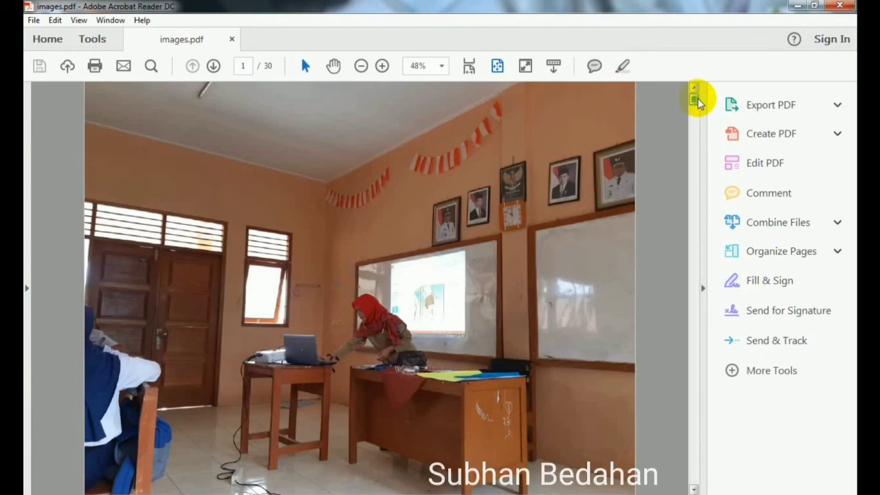